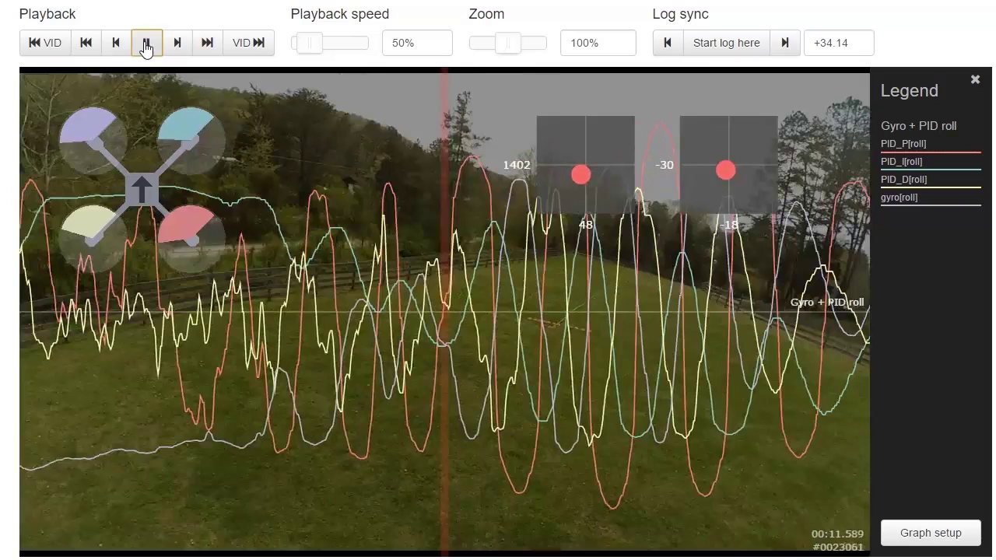
Pause the log playback near 00:07.884
left_click(566, 317)
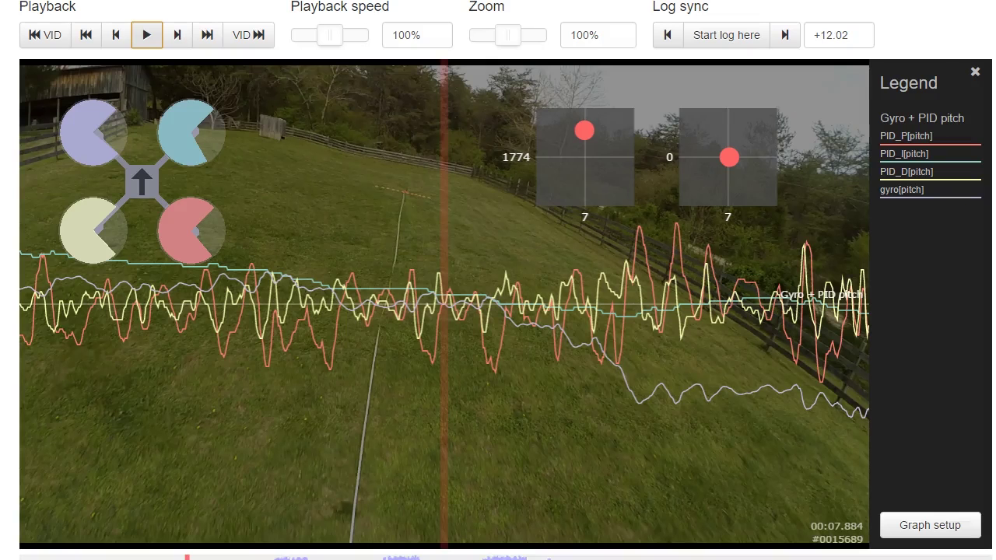
Scrub the pitch log forward, then drop LOG00306.TXT onto blackbox_decode.exe to decode it
left_click_drag(597, 355, 111, 340)
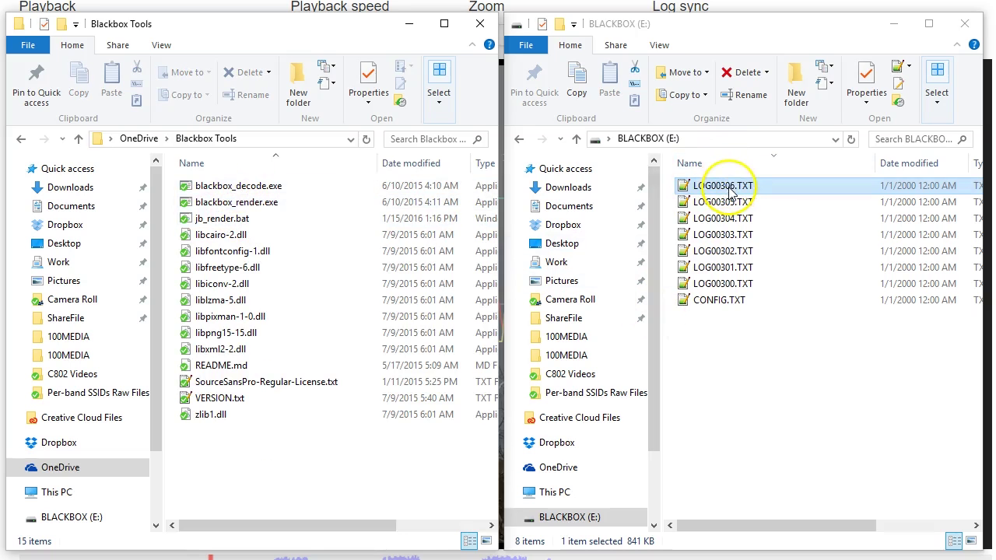
left_click_drag(723, 185, 808, 194)
mouse_move(727, 529)
left_mouse_down()
mouse_move(856, 528)
mouse_move(719, 527)
left_mouse_up()
left_click_drag(721, 186, 284, 196)
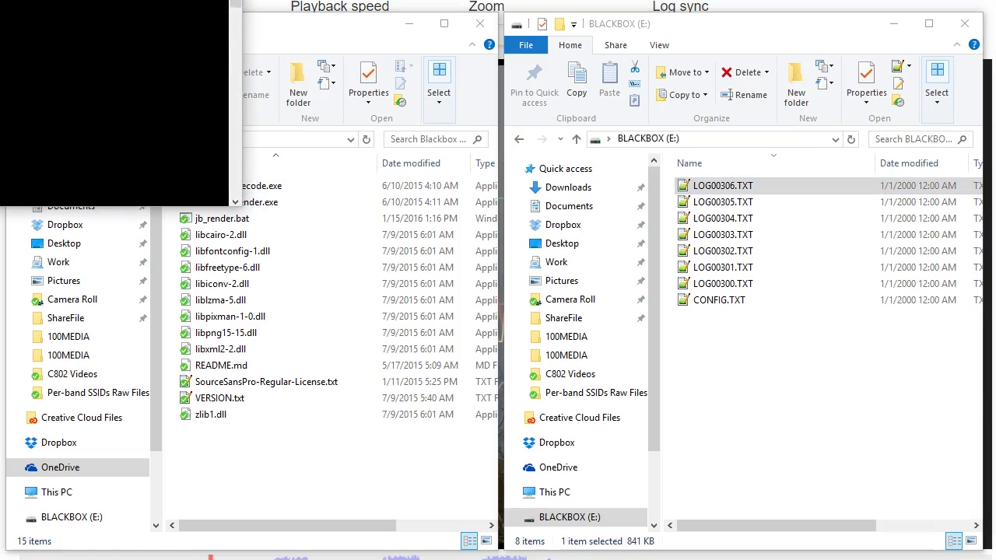
Let the decoder finish and open the decoded LOG00306.01.csv from BLACKBOX (E:) in Excel
left_click(221, 60)
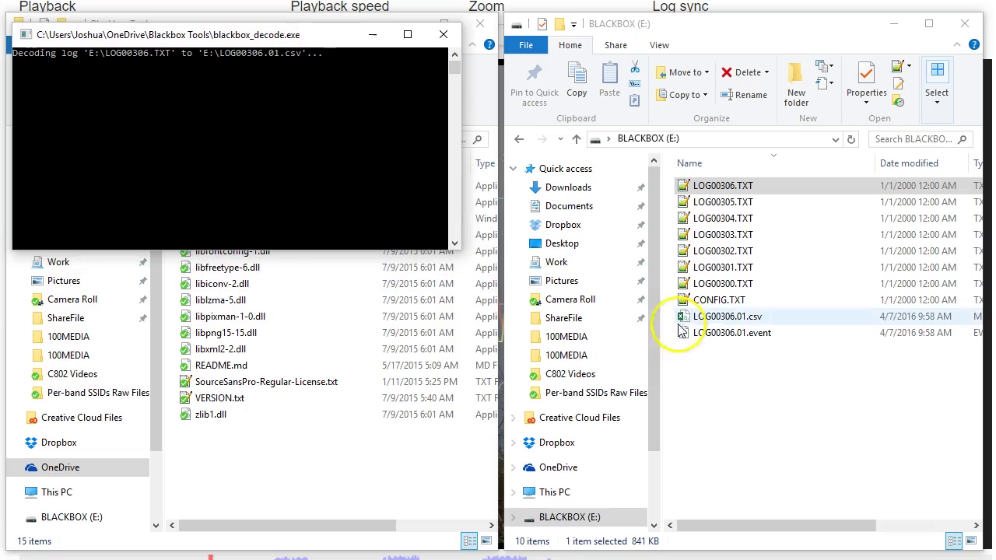
double_click(723, 317)
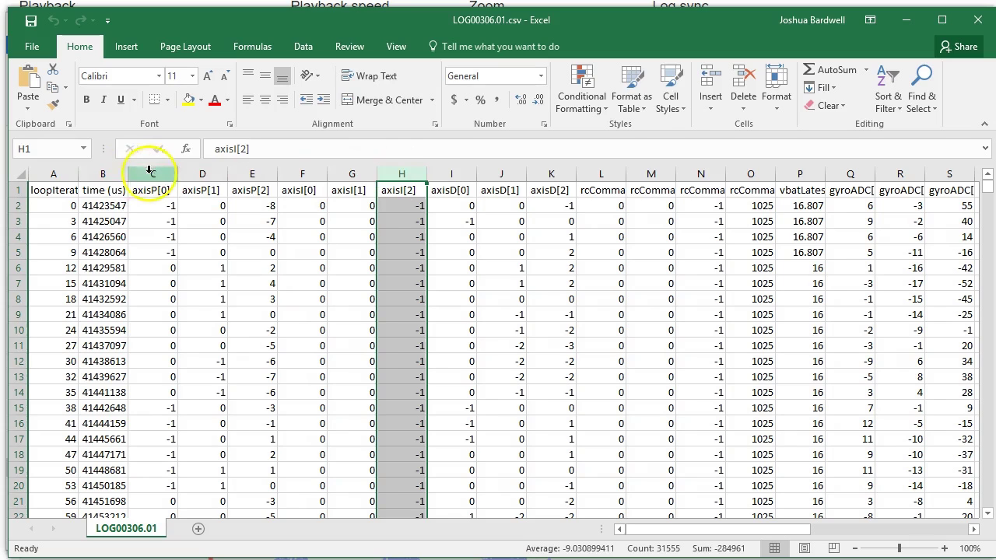
Insert a blank column C before axisP[0] with Alt+I+C
left_click(150, 171)
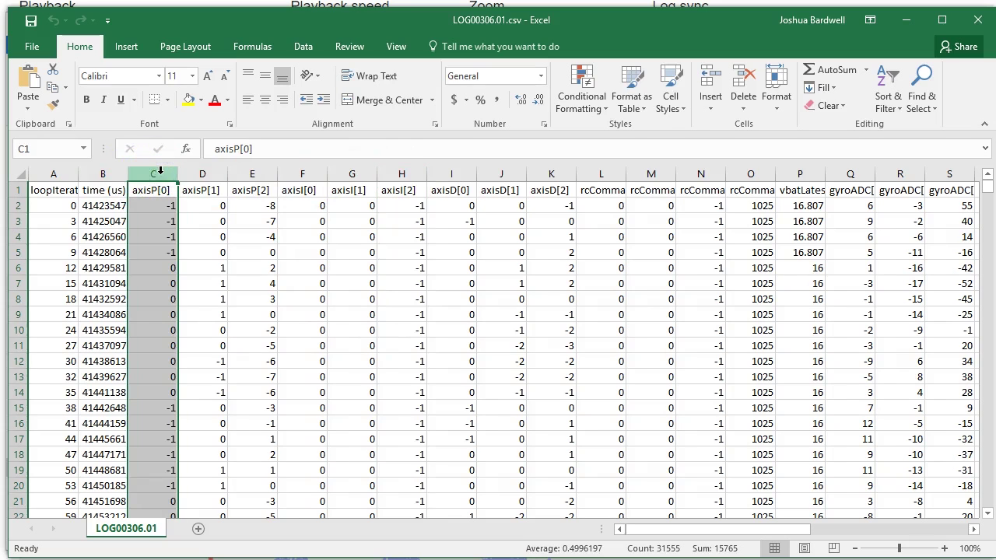
key("alt")
key("i")
key("c")
Enter the loop-time difference formula =B3-B2 in C3
key("Down")
key("Down")
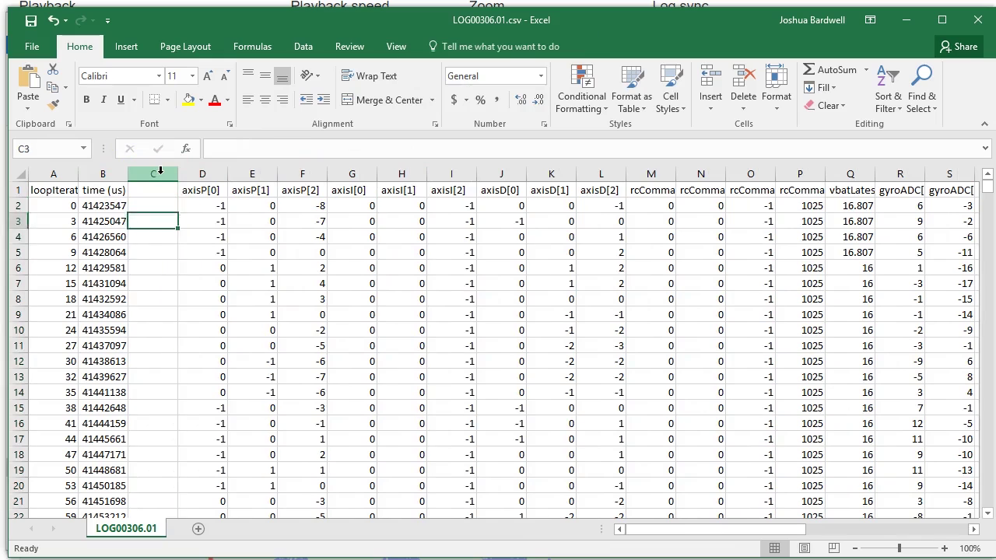
type("=")
key("Left")
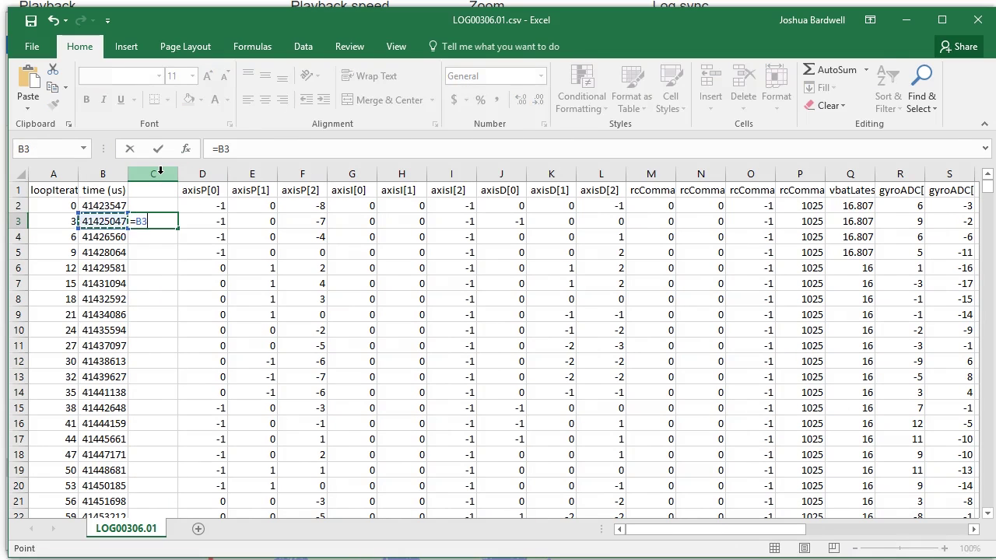
type("-")
key("Left")
key("Up")
key("Return")
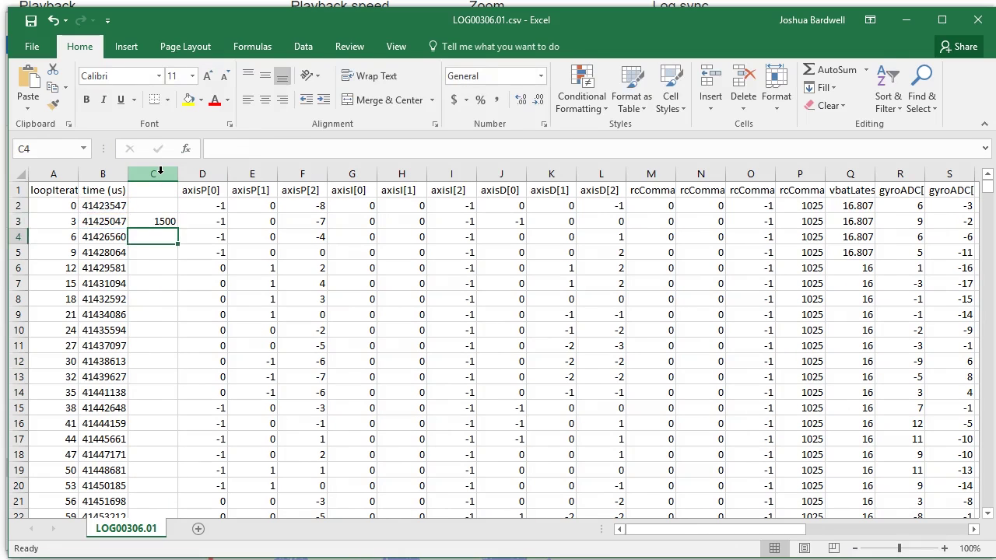
Copy the formula down to C9, giving 1500, 1513, 1504, 1517, 1513, 1498, 1494
key("Up")
key("ctrl+c")
key("shift+Down")
key("shift+Down")
key("shift+Down")
key("shift+Down")
key("shift+Down")
key("shift+Down")
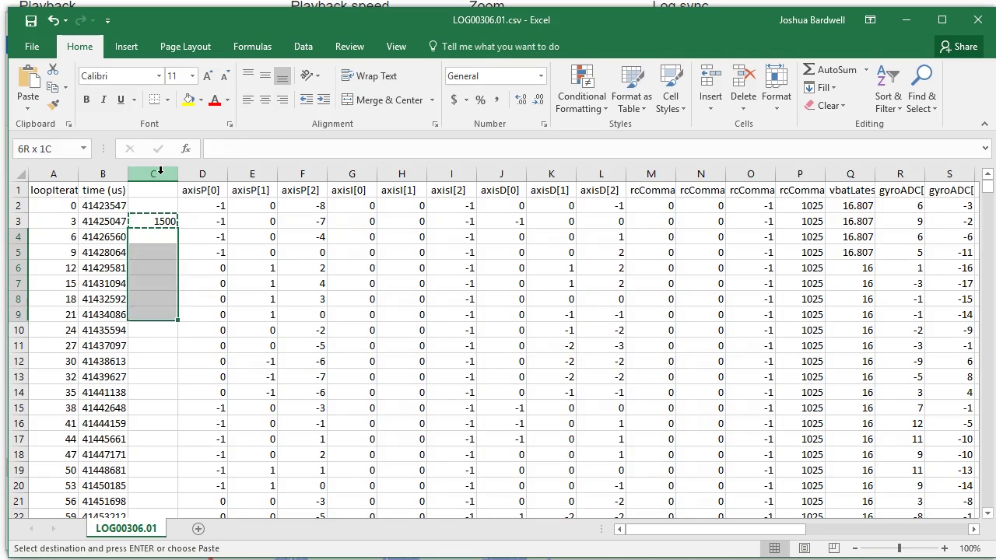
key("Return")
key("Down")
key("Down")
key("Down")
key("Down")
key("Down")
key("Down")
key("Down")
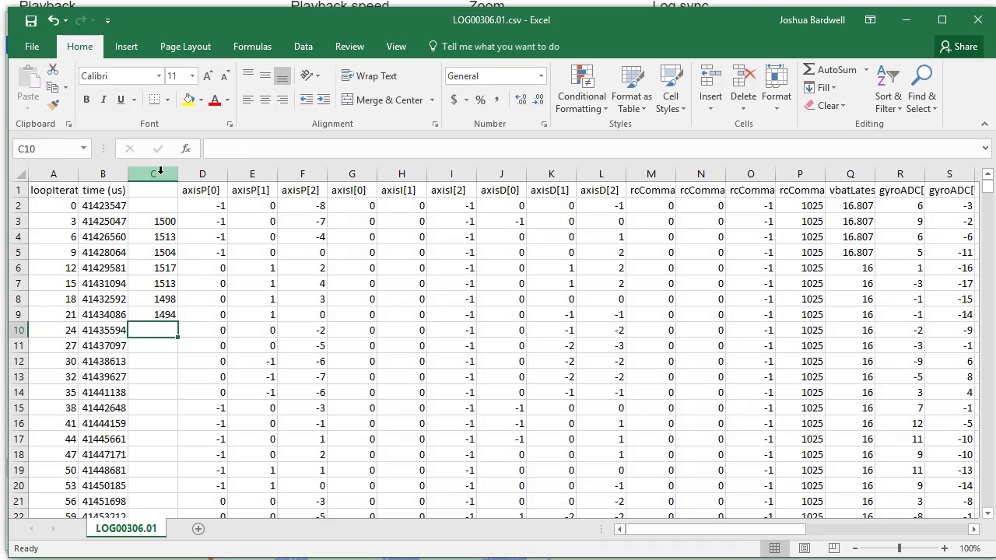
key("Right")
key("Right")
key("Up")
key("Up")
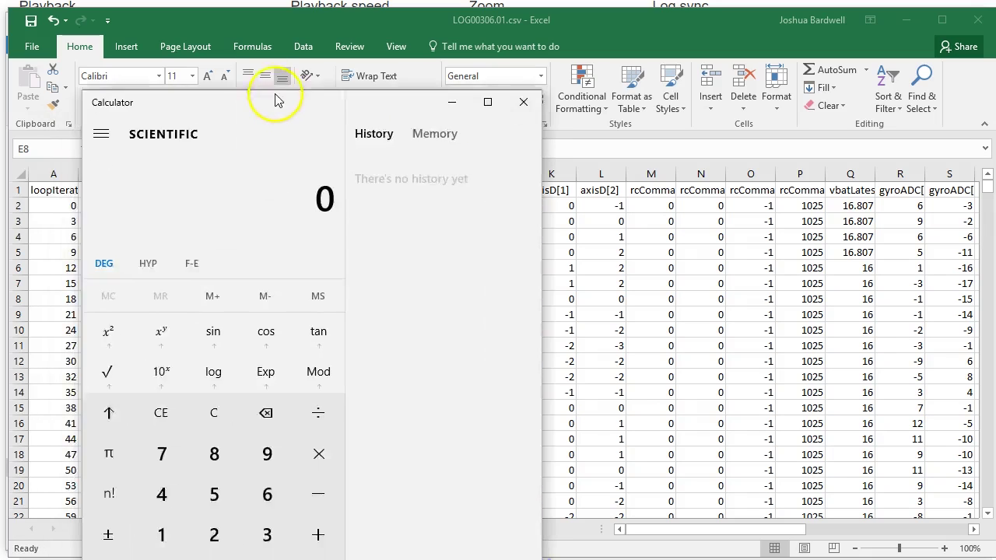
Compute 1/0.0015 in Calculator, giving a loop rate of 666.67
left_click_drag(262, 100, 267, 63)
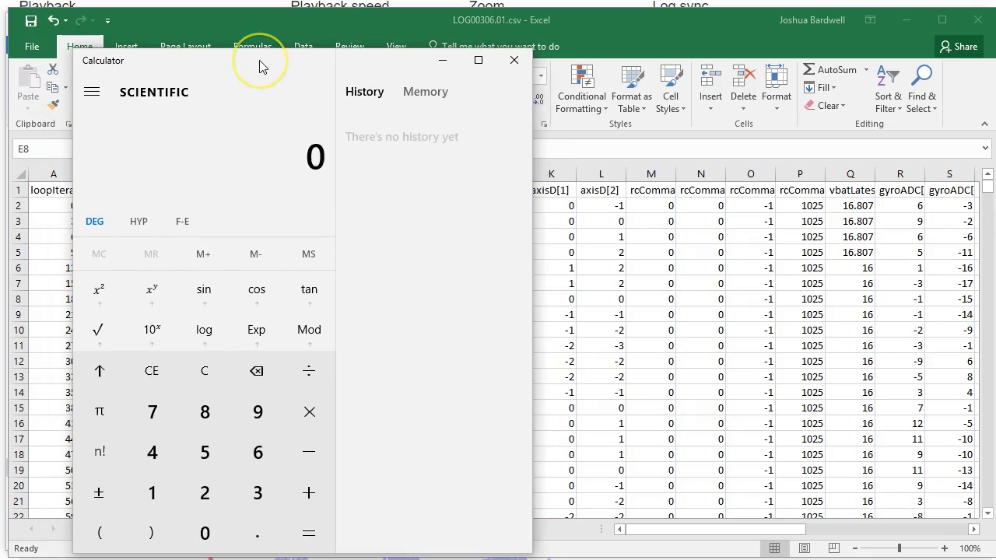
type("1/0.0")
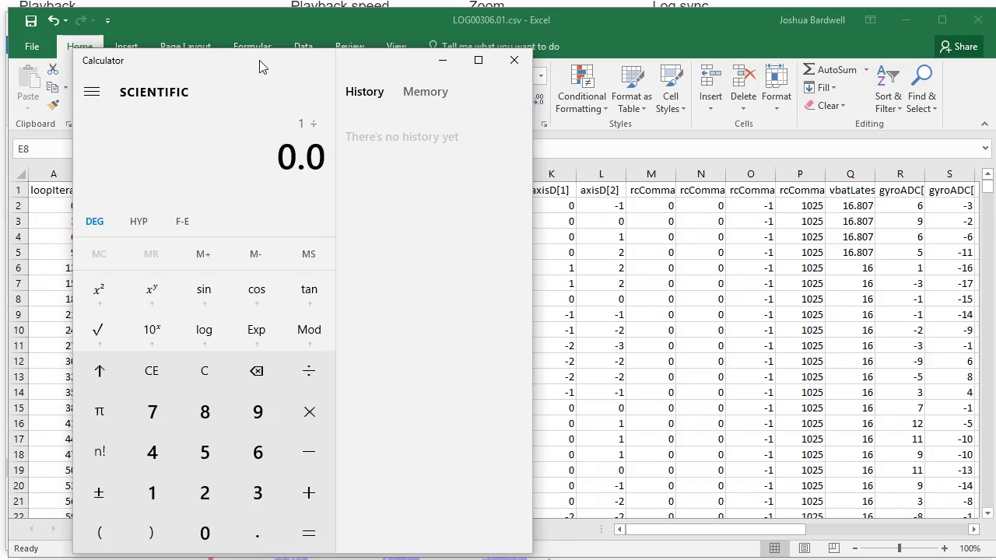
type("0")
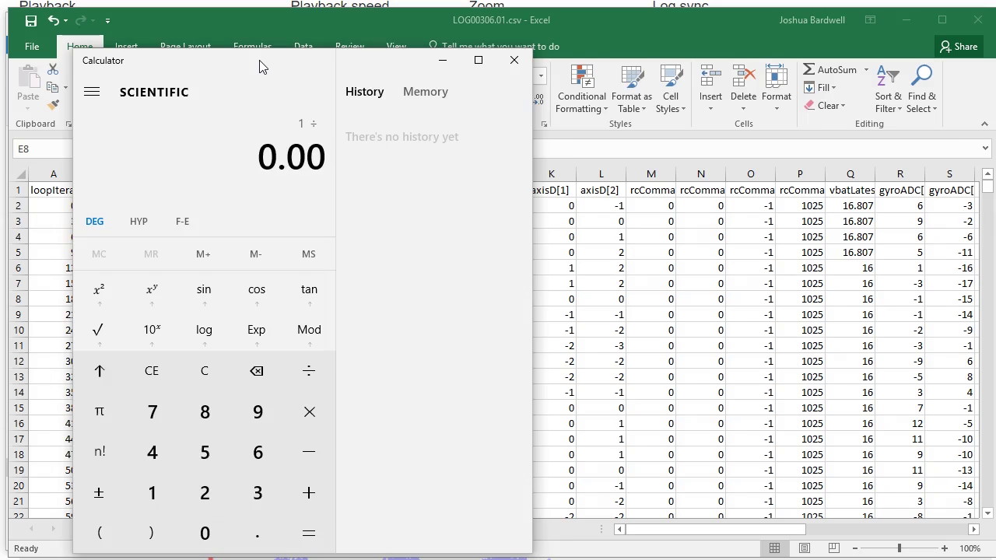
type("15")
key("Return")
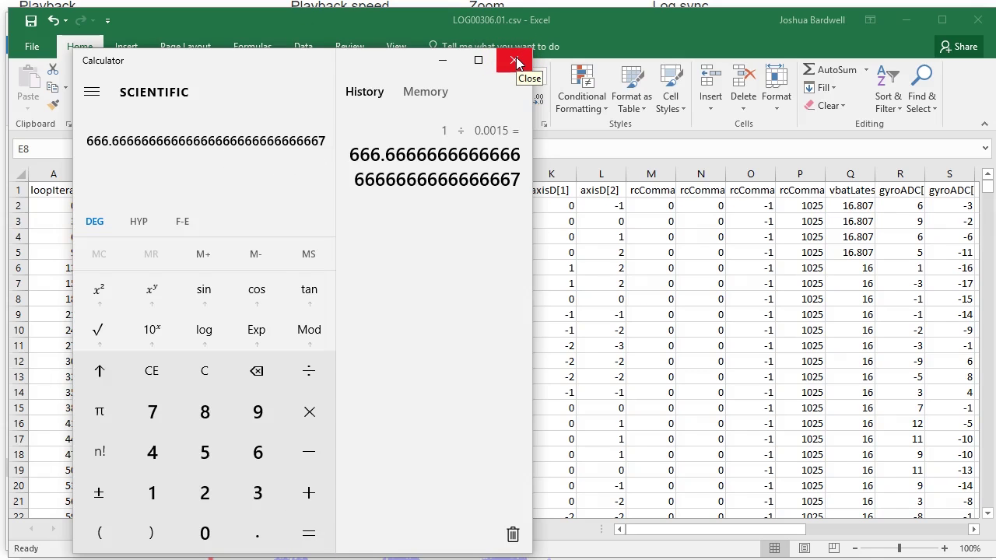
Close Calculator and copy the axisD[0] D-term column J in Excel
left_click(517, 63)
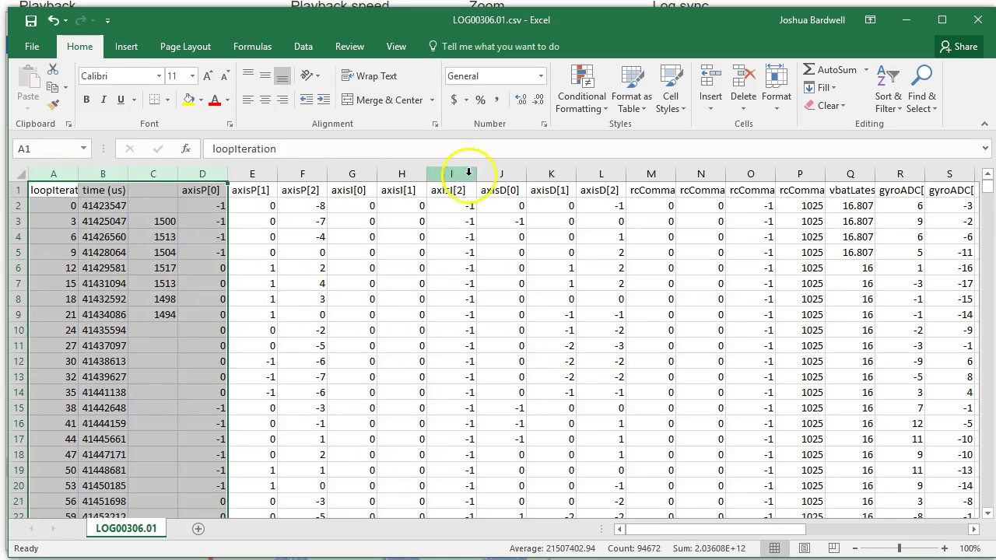
left_click(505, 174)
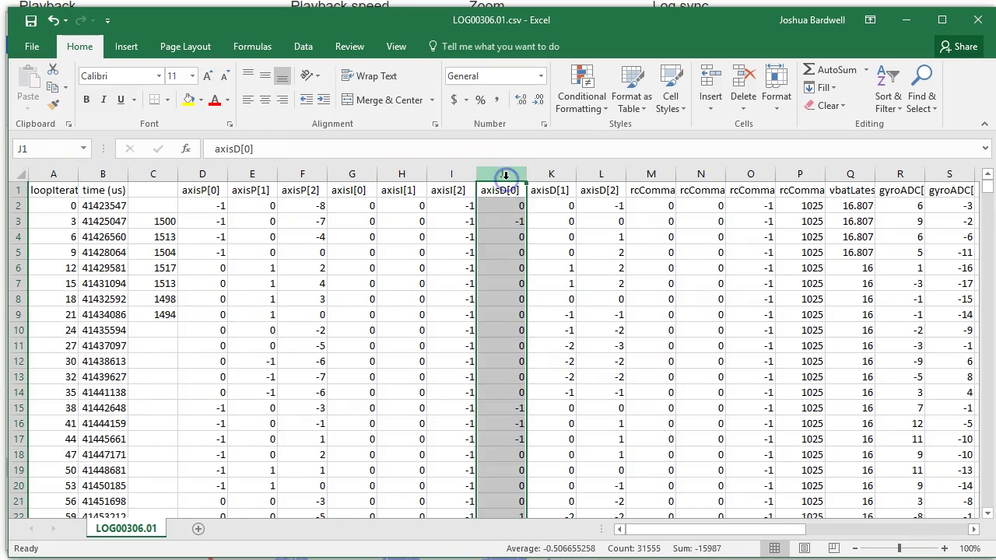
key("ctrl+c")
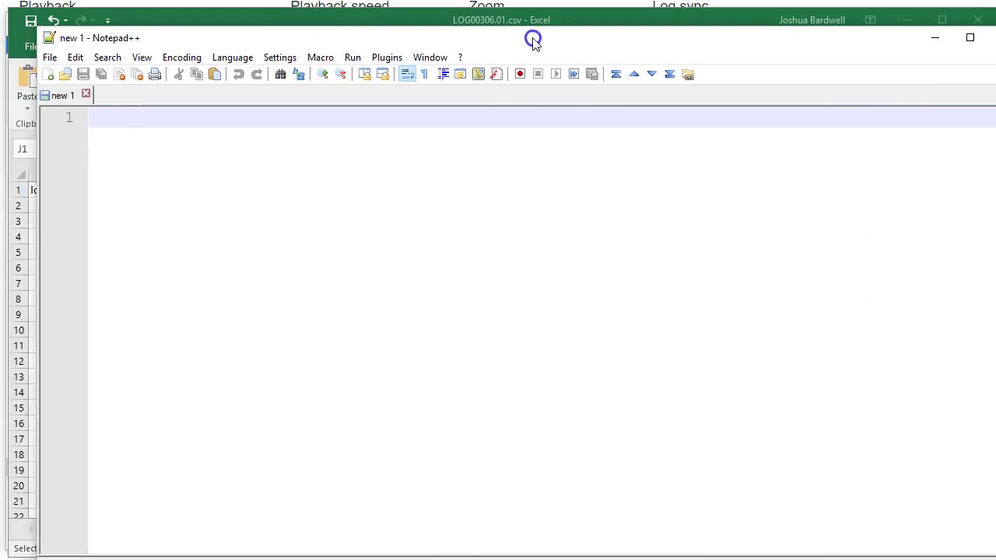
Paste the D-term values into Notepad++ and delete the axisD[0] header line
left_click_drag(532, 43, 498, 23)
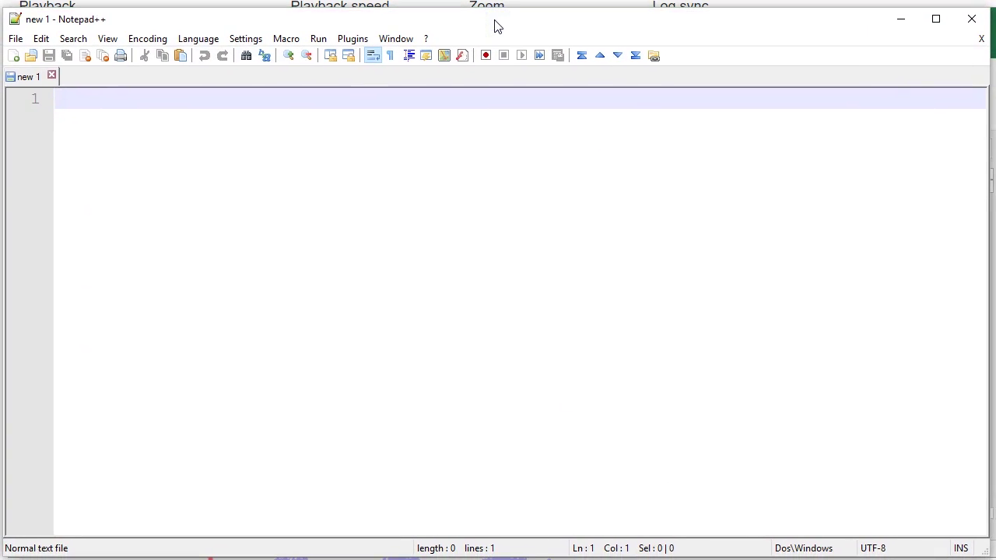
key("ctrl+v")
key("ctrl+Home")
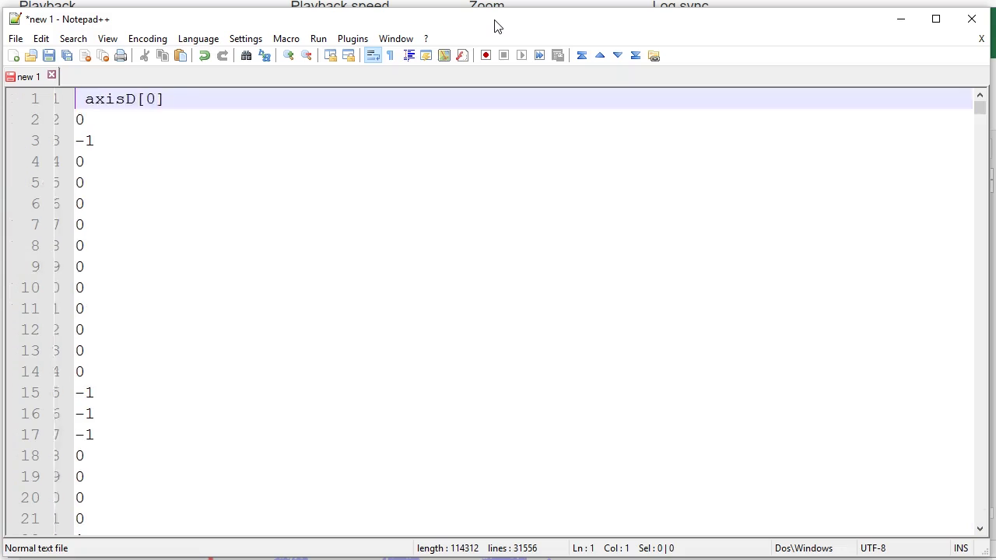
key("shift+Down")
key("Delete")
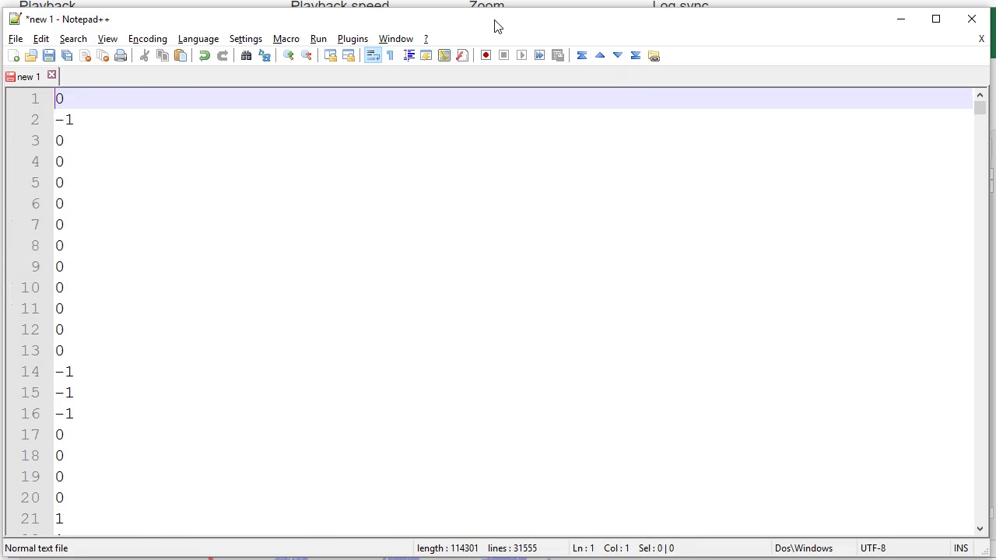
Save the file to the Desktop as data.dat
key("ctrl+s")
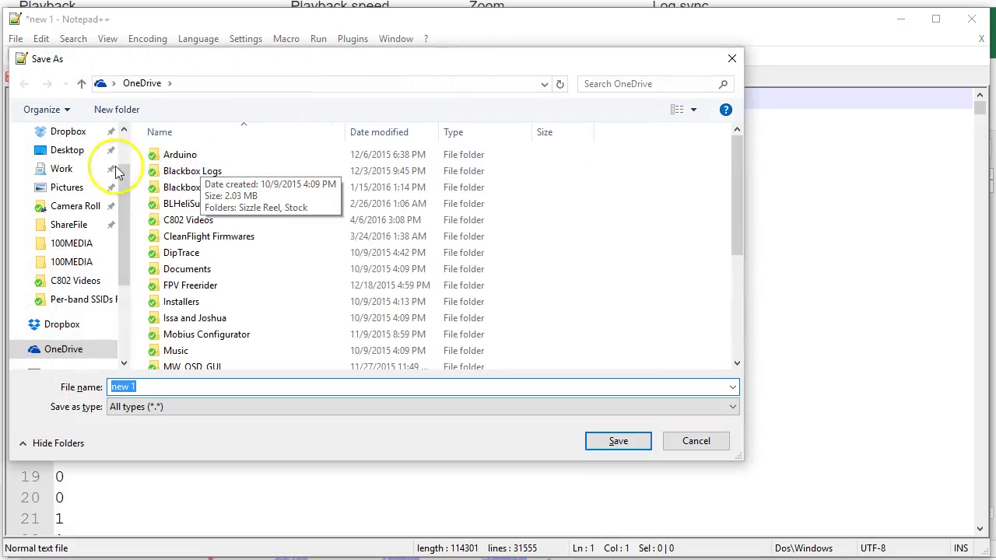
left_click(77, 150)
left_click(212, 385)
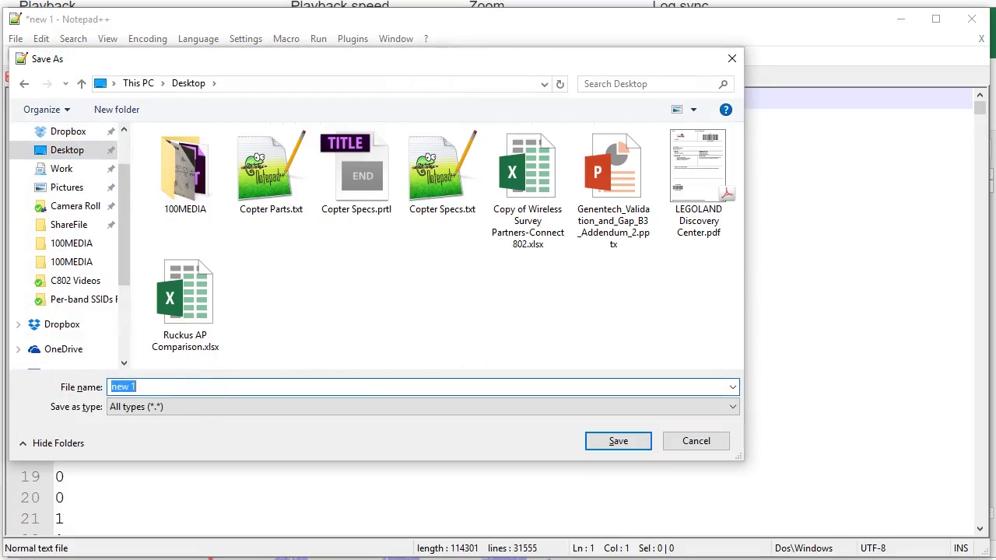
type("data")
left_click(622, 441)
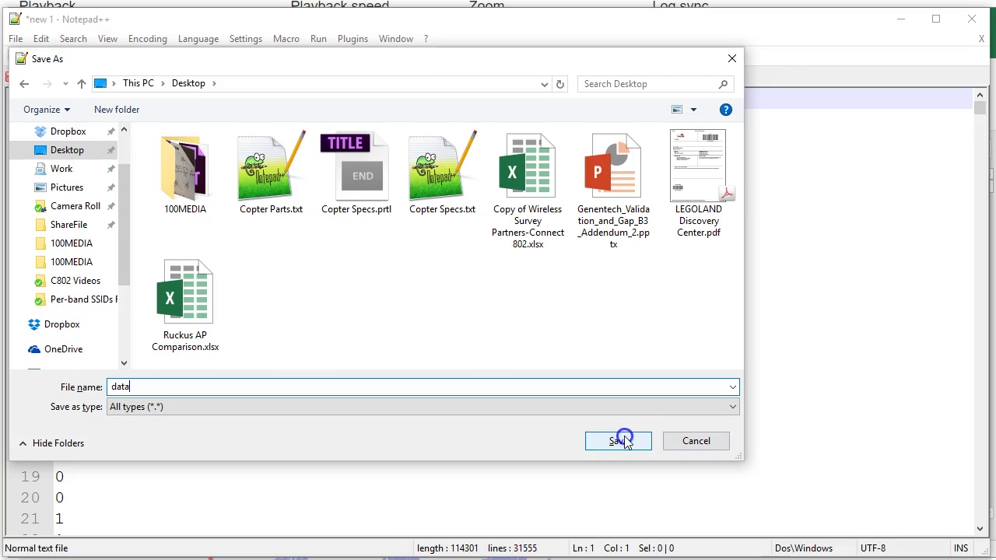
type(".dat")
left_click(622, 440)
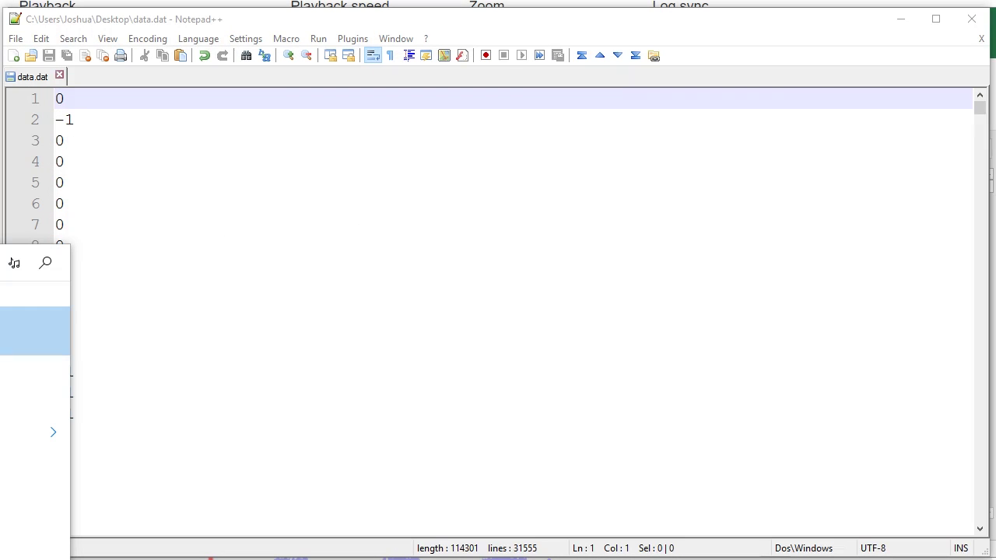
Load data.dat into Spectra as time data with a sample rate of 666
left_click(586, 357)
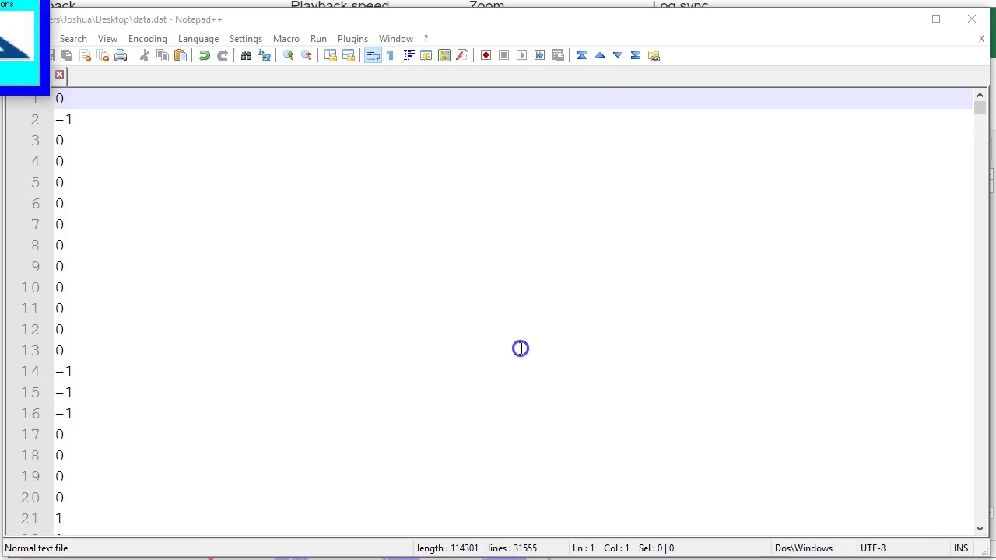
left_click_drag(167, 9, 178, 24)
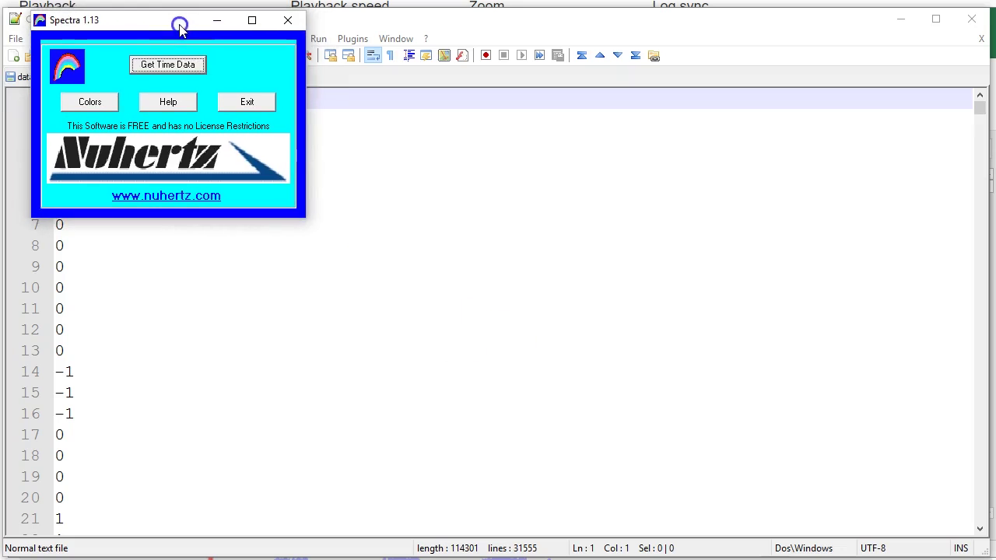
left_click(172, 65)
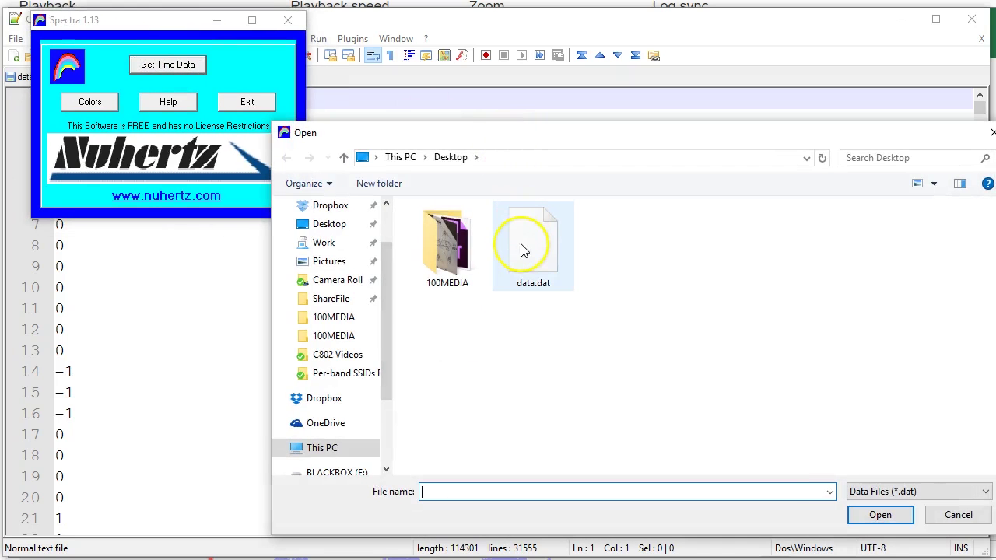
double_click(520, 245)
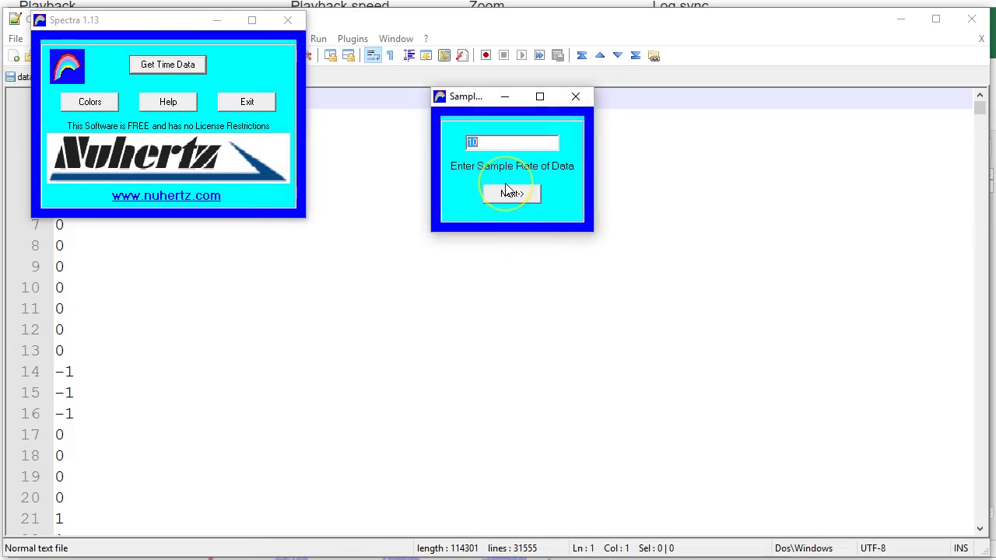
type("666")
left_click(511, 194)
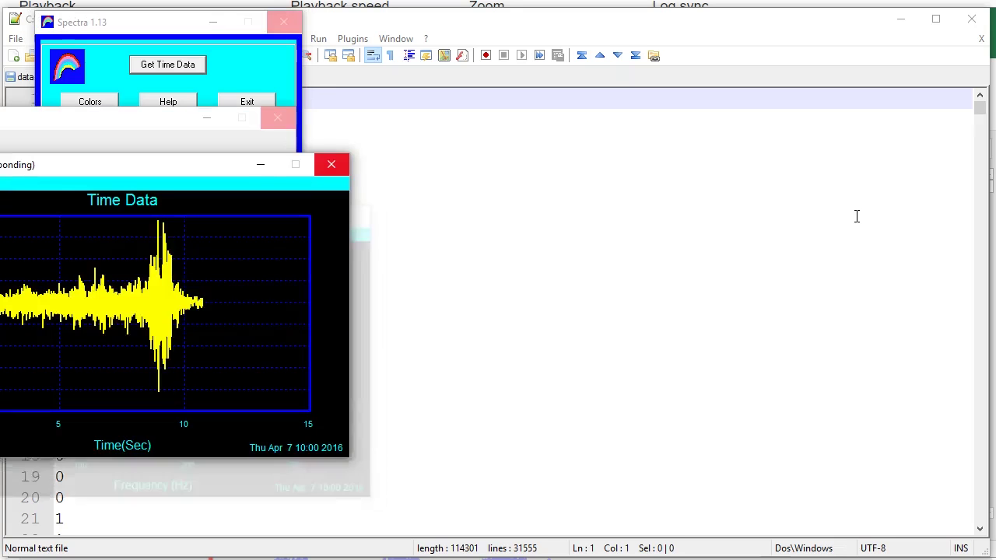
left_click(856, 217)
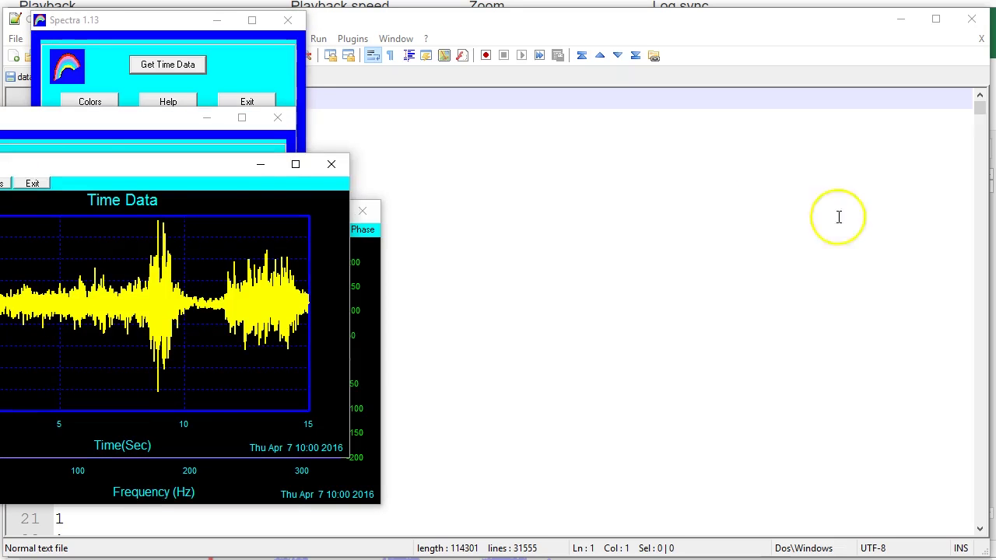
Close the Time Data plot, move the textual tables aside, and enlarge the frequency plot to nearly full screen
left_click(329, 164)
left_click_drag(156, 118, 835, 42)
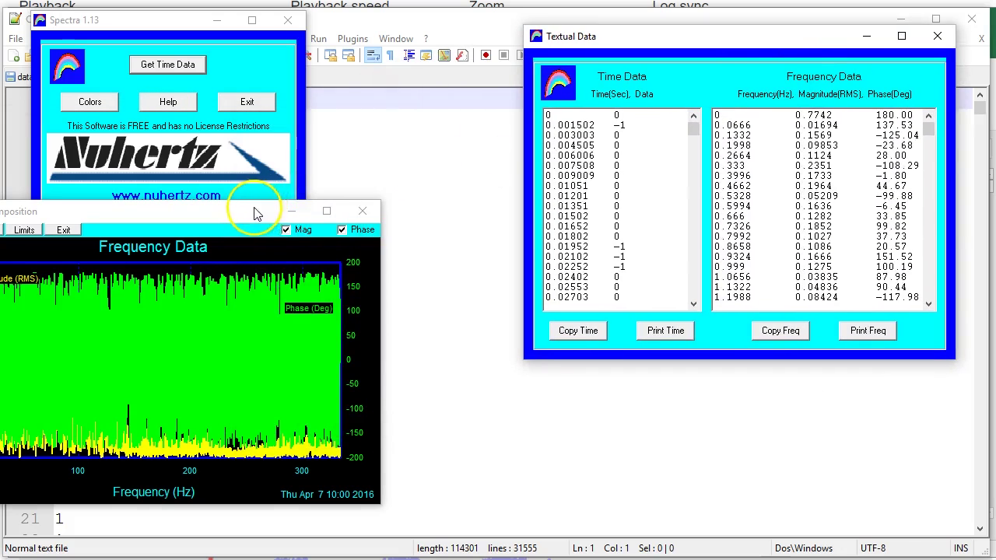
left_click_drag(253, 211, 339, 20)
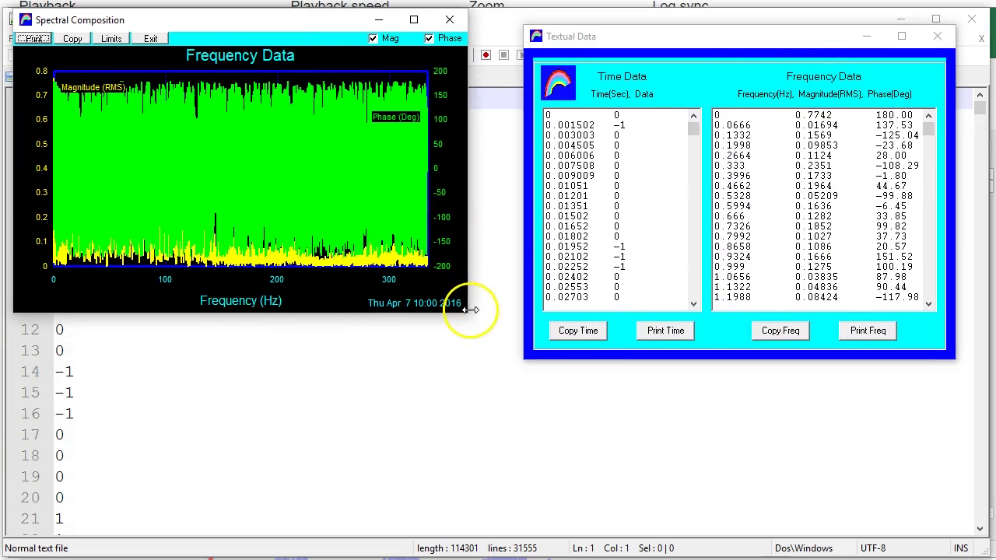
left_click_drag(465, 314, 984, 552)
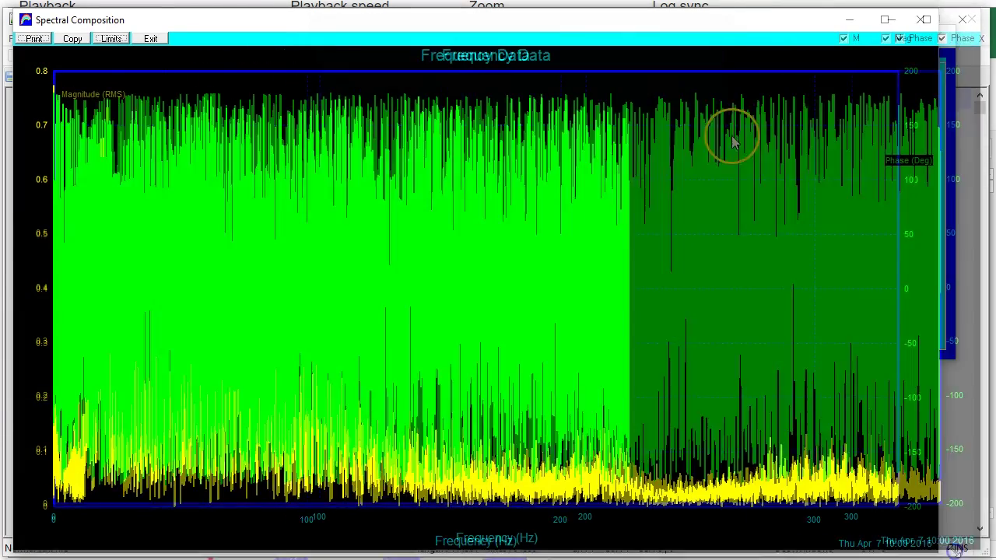
left_click(958, 40)
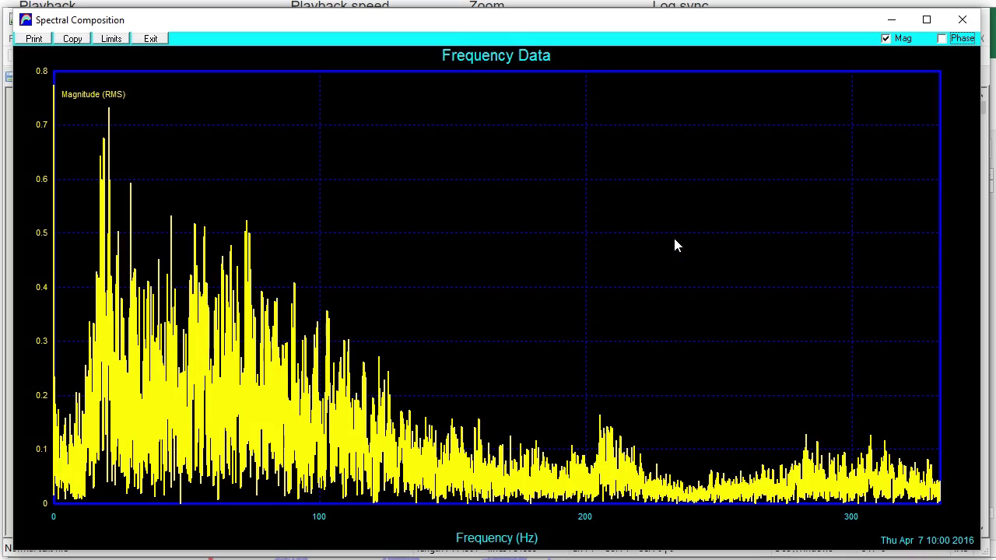
Load the new log's D-term data into Spectra to view its frequency plot
left_click(294, 142)
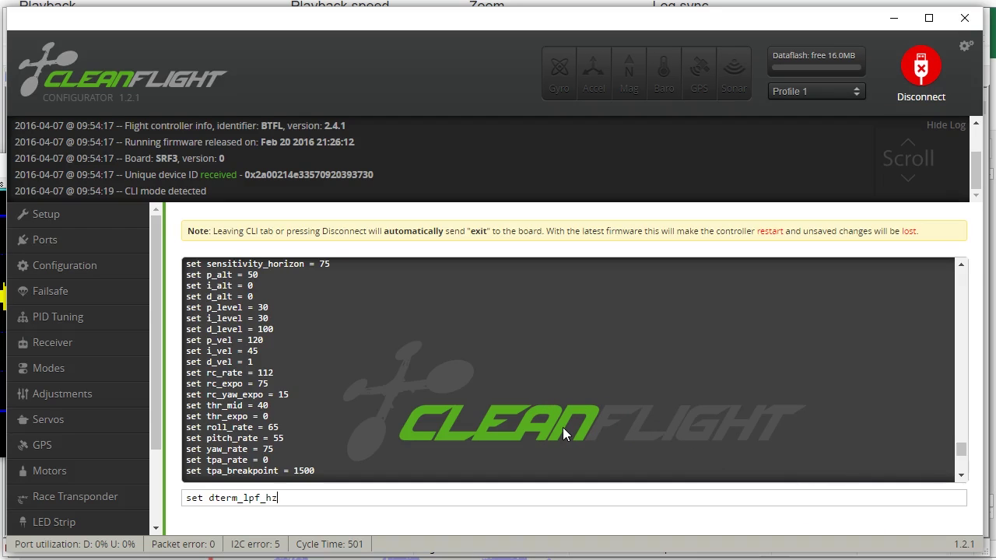
Set dterm_lpf_hz to 40 in the CLI and save, rebooting the flight controller
type("=")
type("40")
key("Return")
type("save")
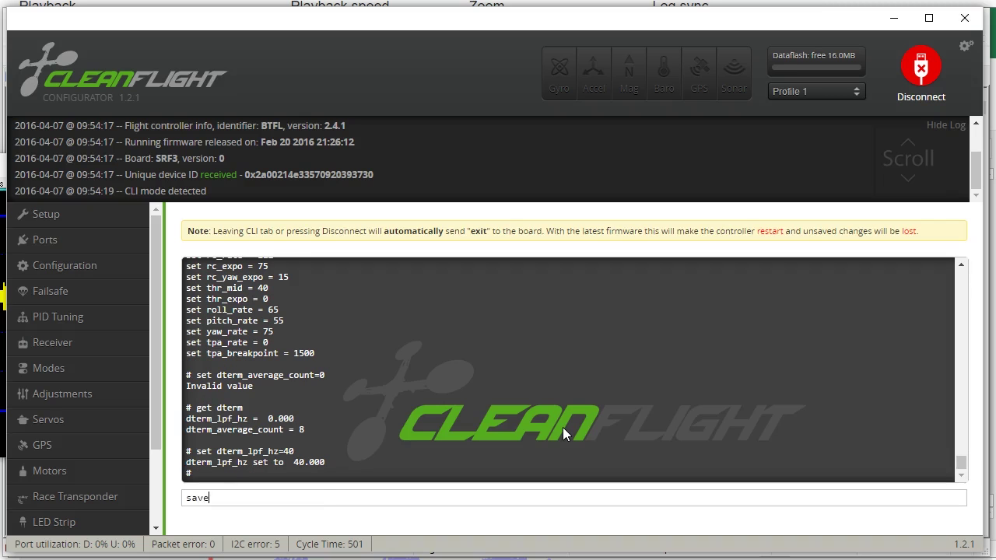
key("Return")
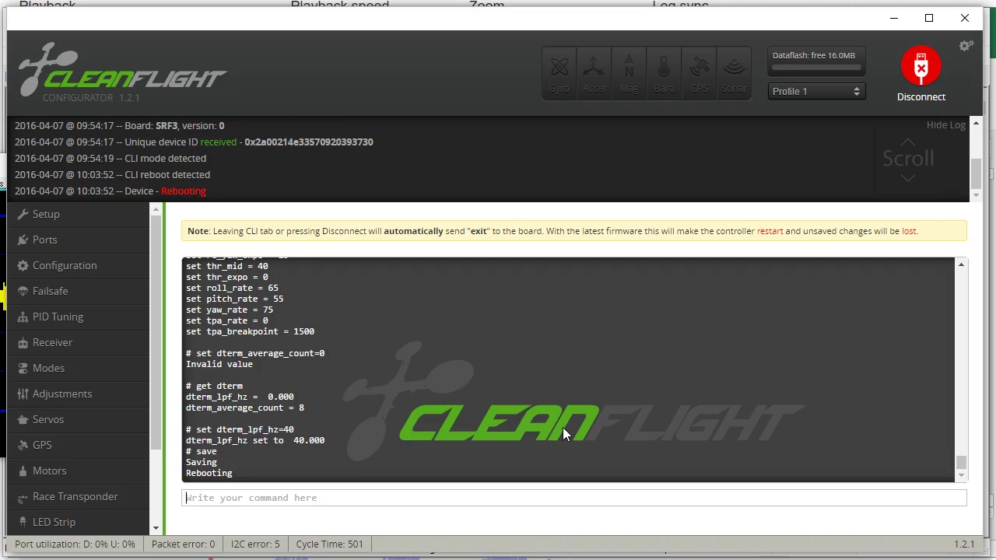